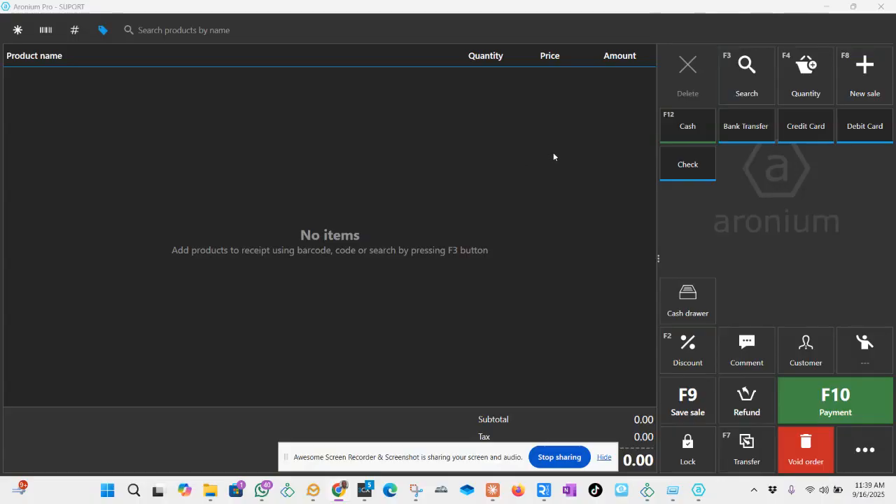
Open the Documents section of the management area.
click(856, 442)
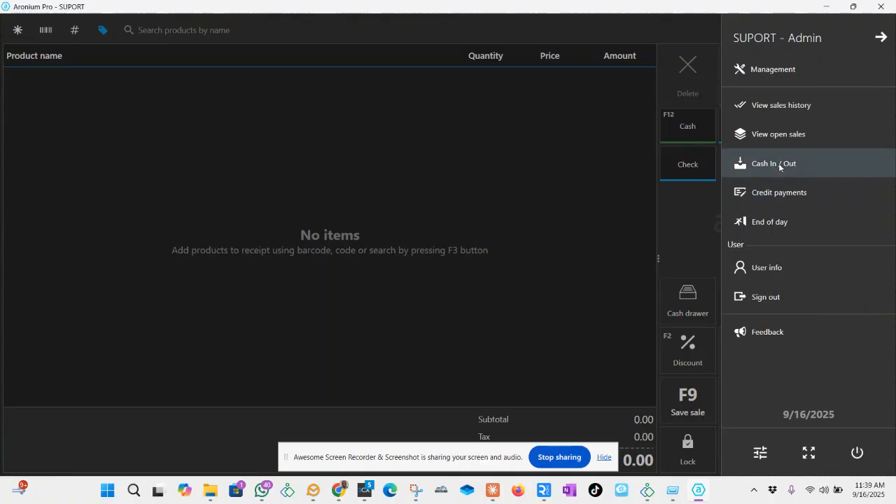
click(782, 82)
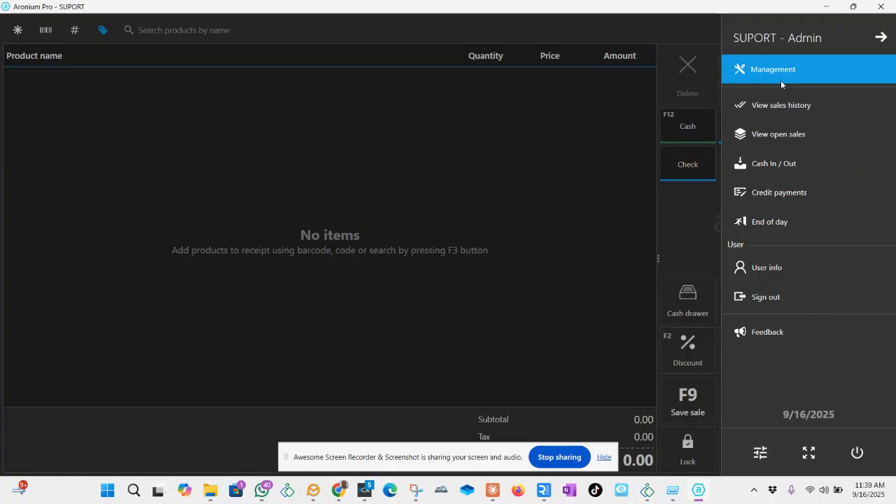
click(782, 84)
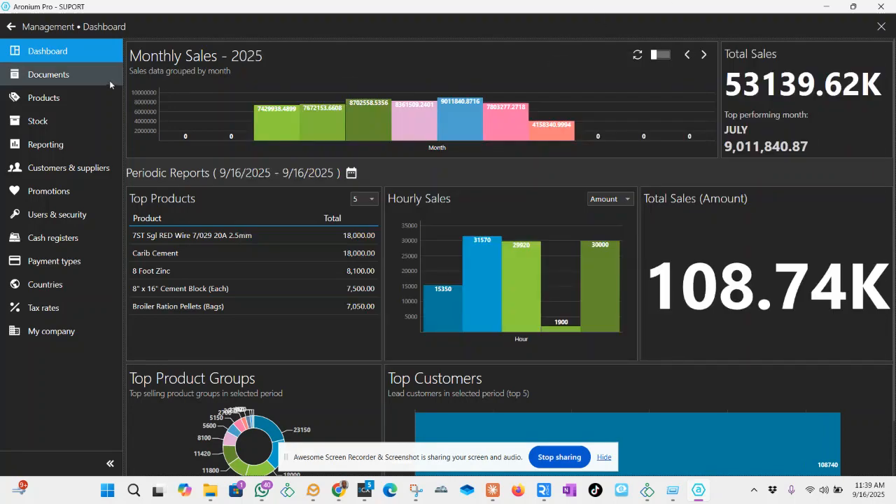
click(77, 77)
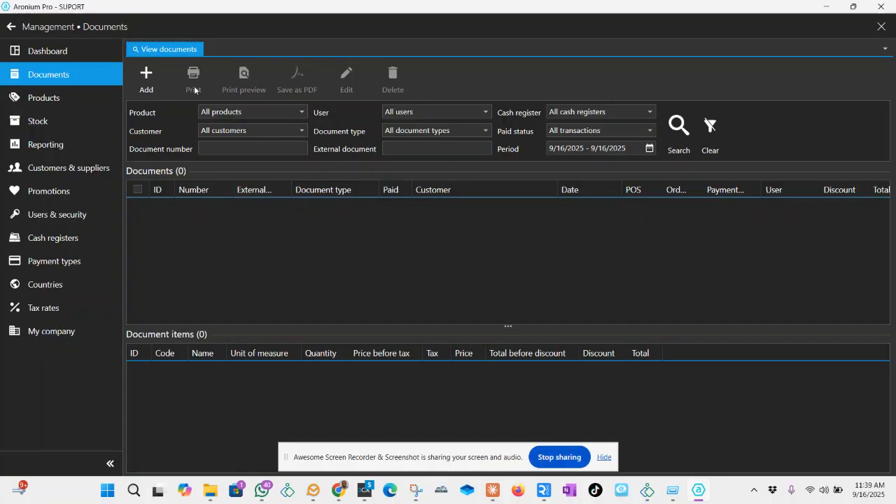
Add a new sales document of type 230 - Proforma.
click(155, 80)
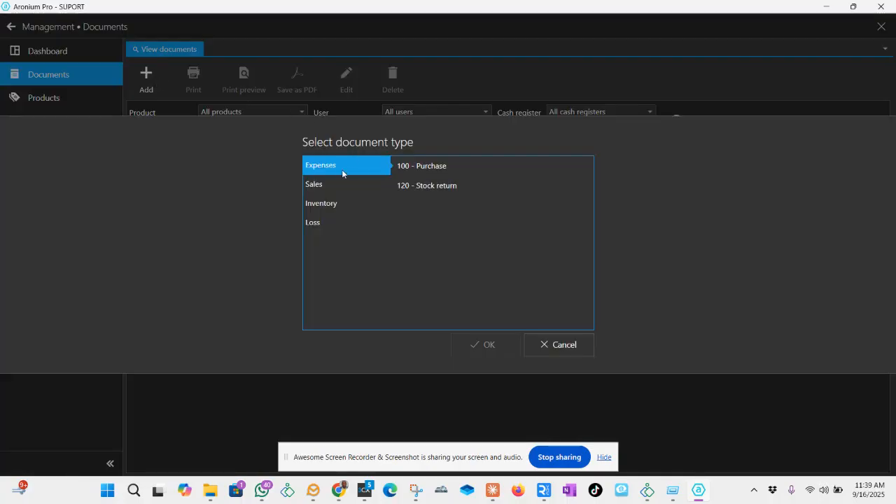
click(326, 187)
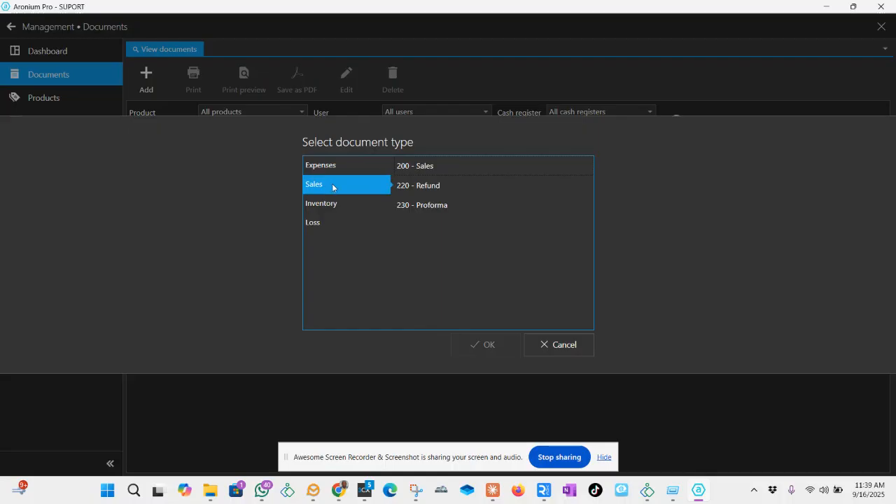
click(454, 207)
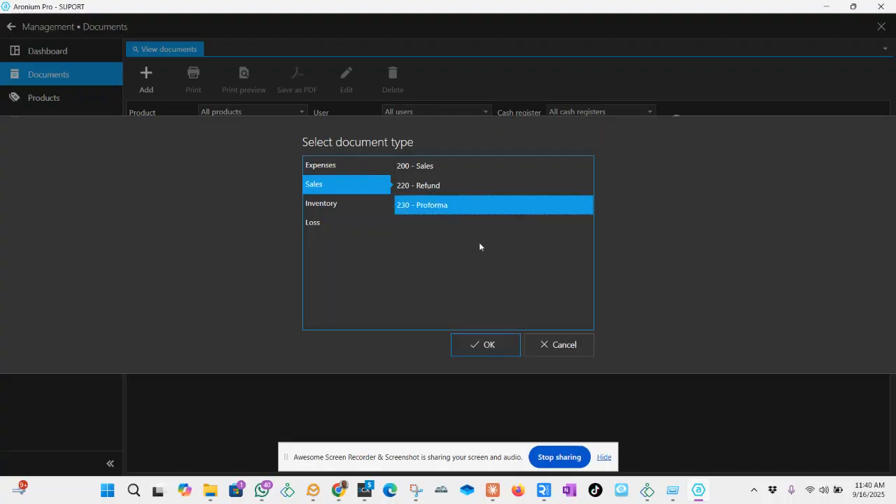
click(495, 345)
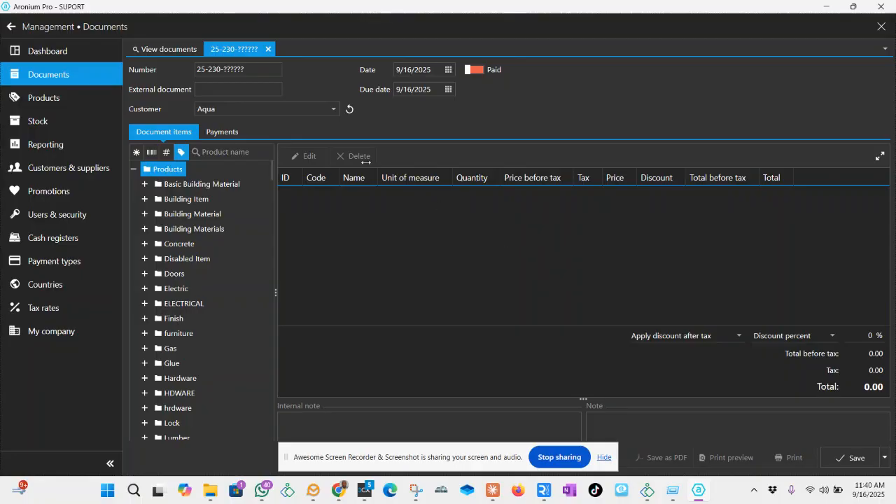
Set the proforma's customer to ARC Manufacturing.
click(233, 109)
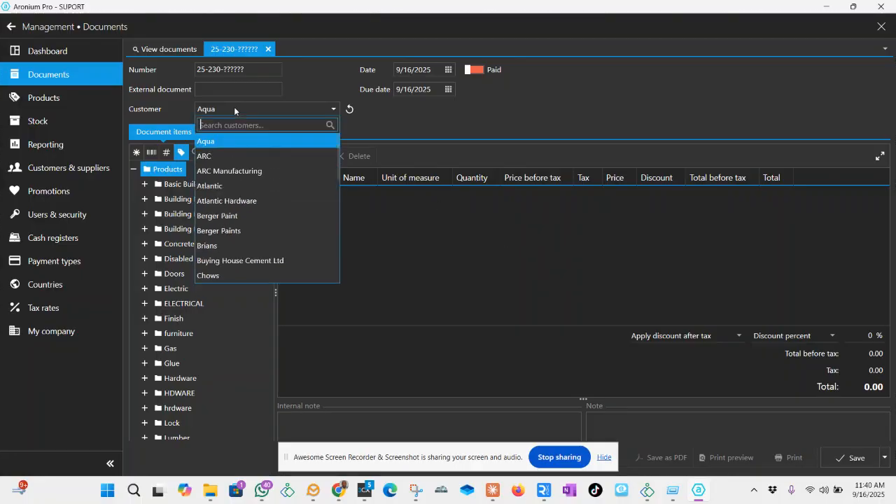
click(254, 172)
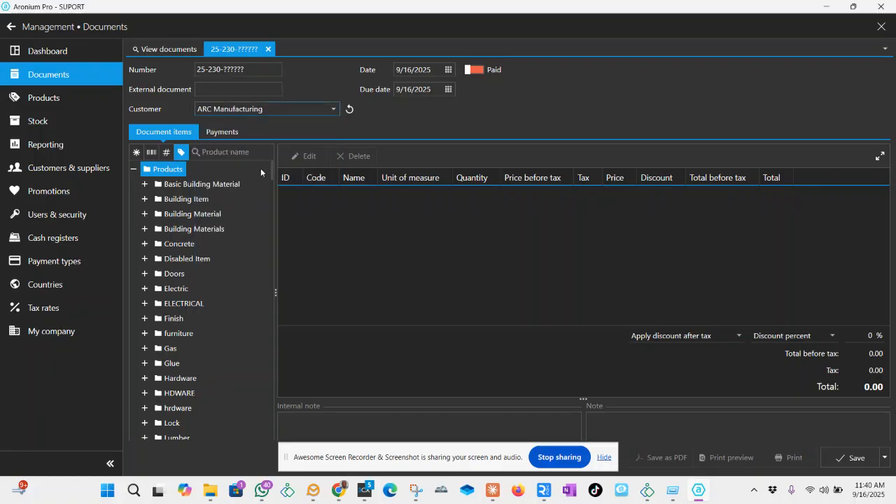
click(331, 109)
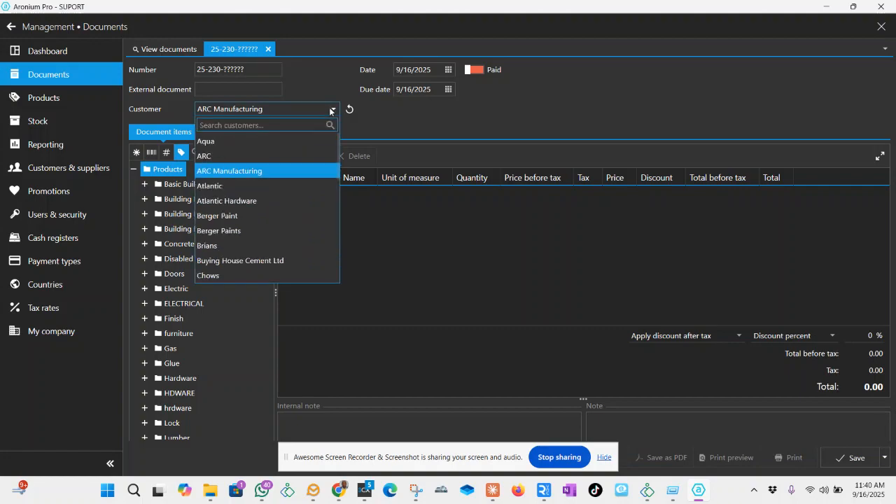
click(331, 110)
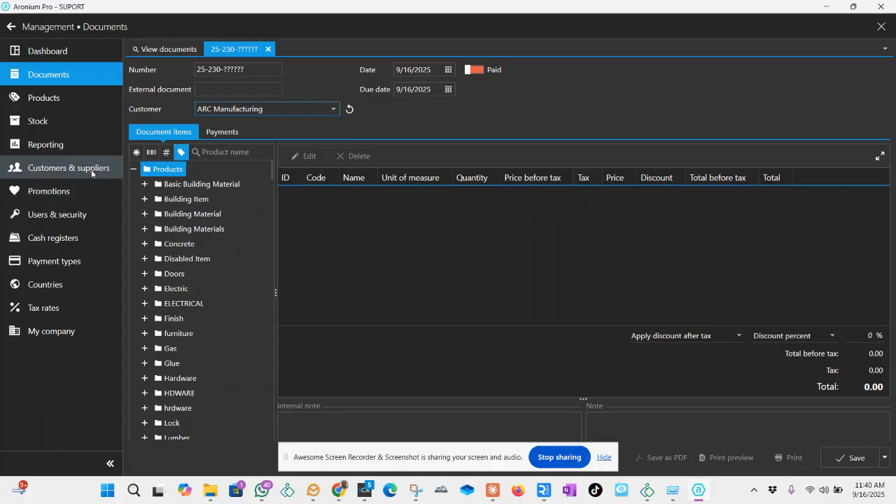
click(299, 109)
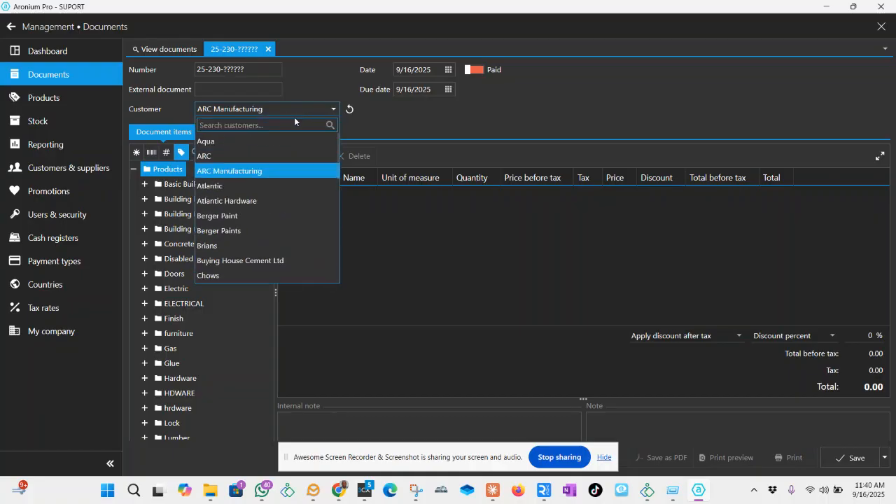
click(257, 175)
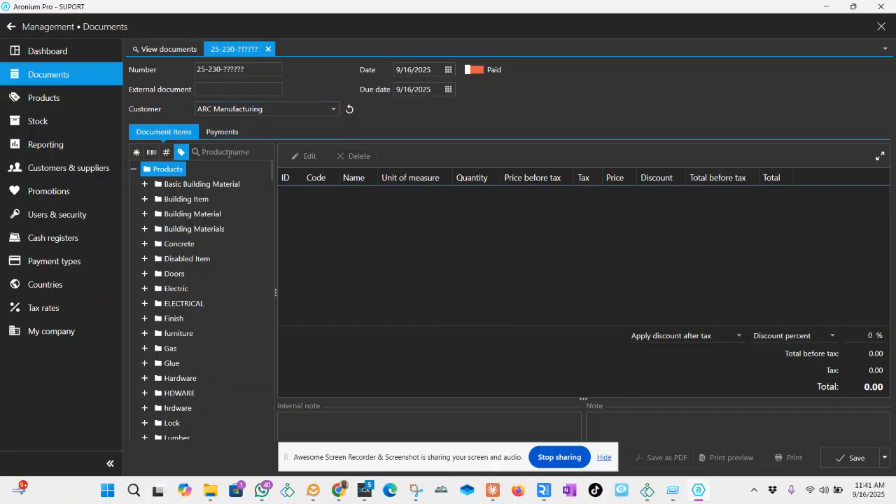
Find Carib Cement by searching the products for "ceme" and add it to the document with a quantity of 10.
text(deme)
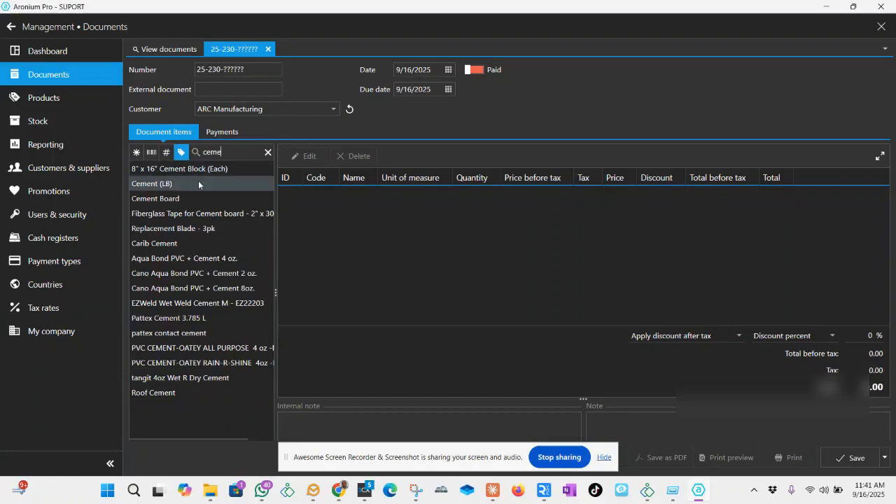
click(176, 244)
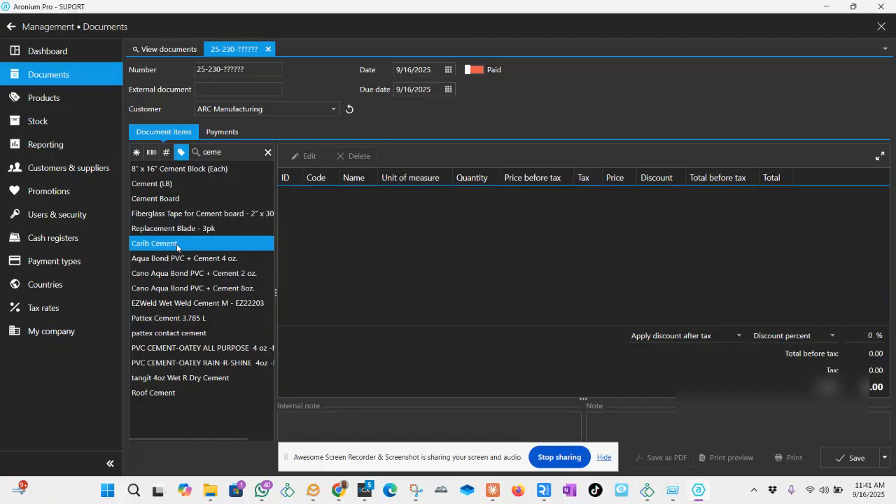
double_click(177, 245)
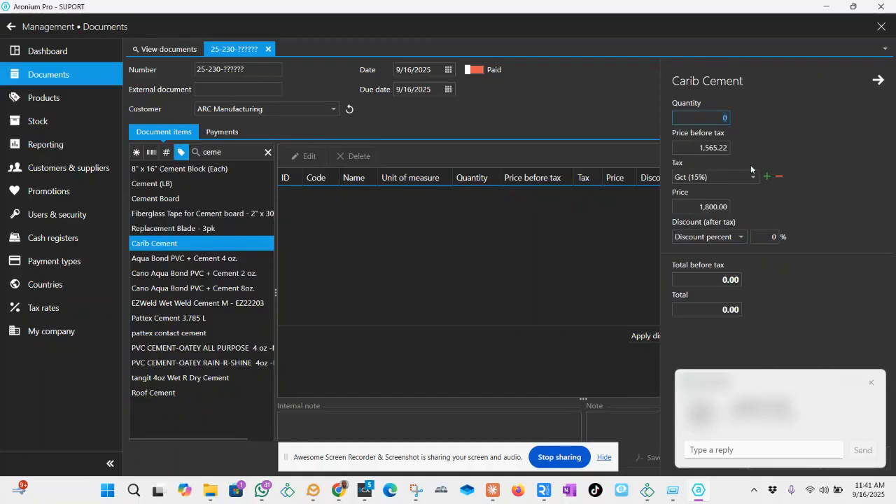
text(10)
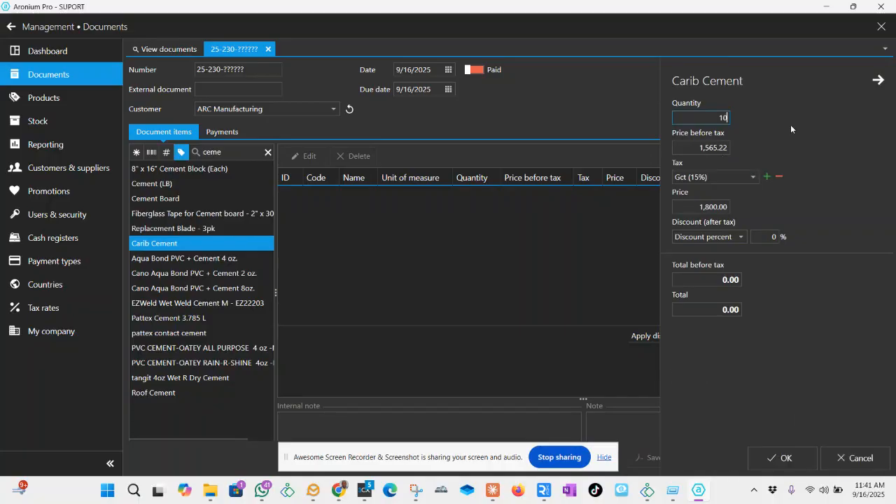
key(Return)
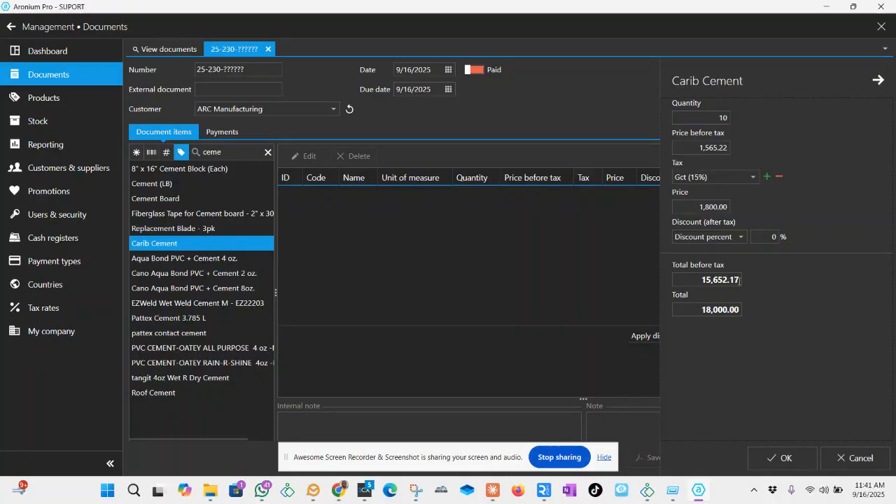
click(788, 461)
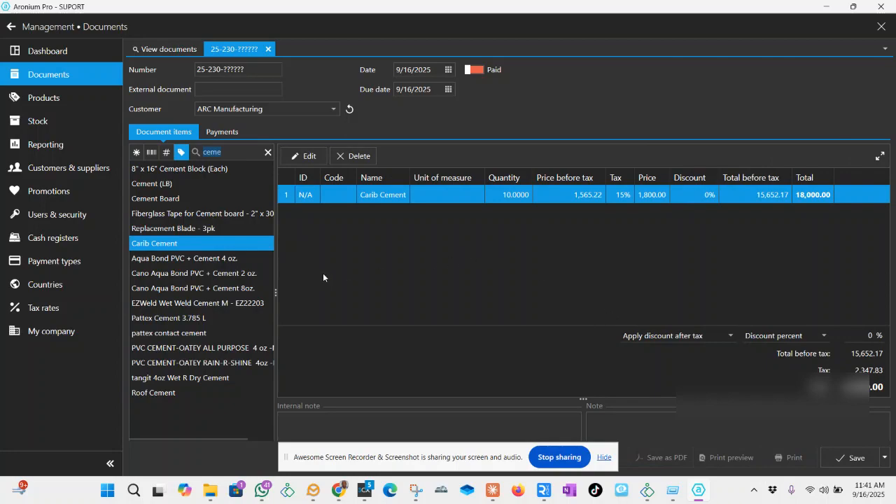
Add Pattex Cement 3.785 L to the document items with a quantity of 1.
double_click(203, 318)
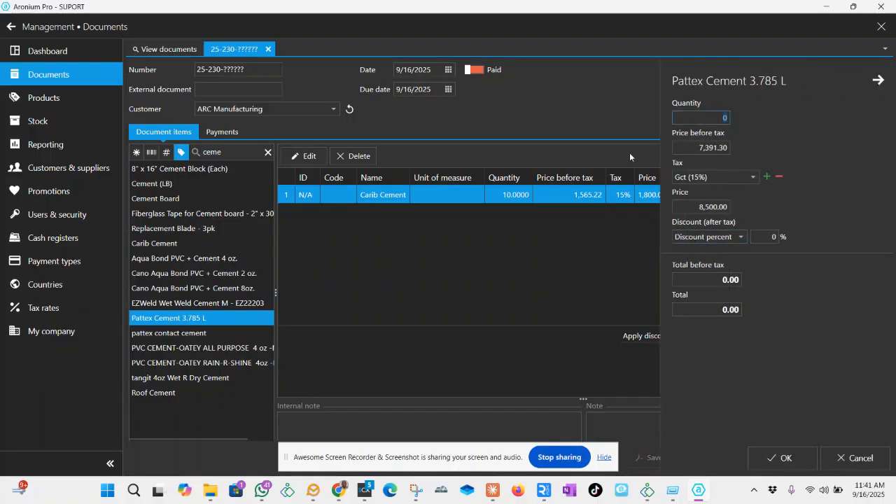
text(1)
click(779, 458)
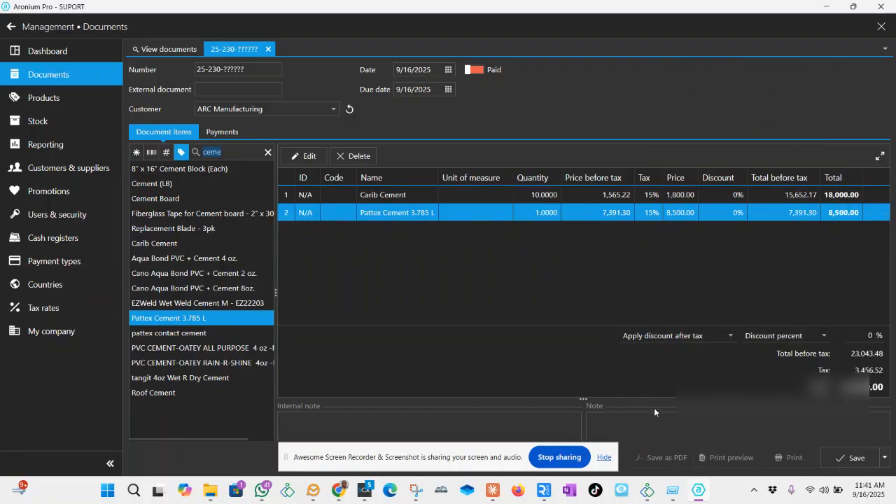
Enter the document note "the quote valid for 10 days", leaving the internal note empty.
click(648, 430)
text(the quote valid for 10 days)
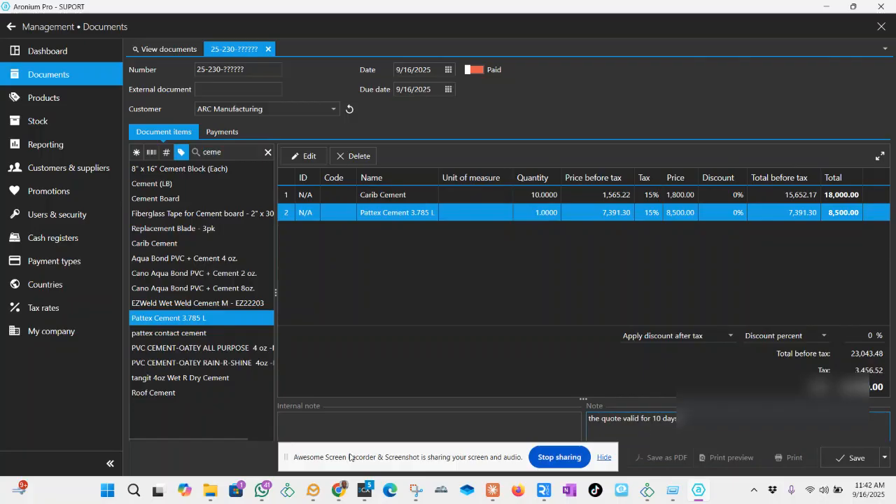
click(390, 429)
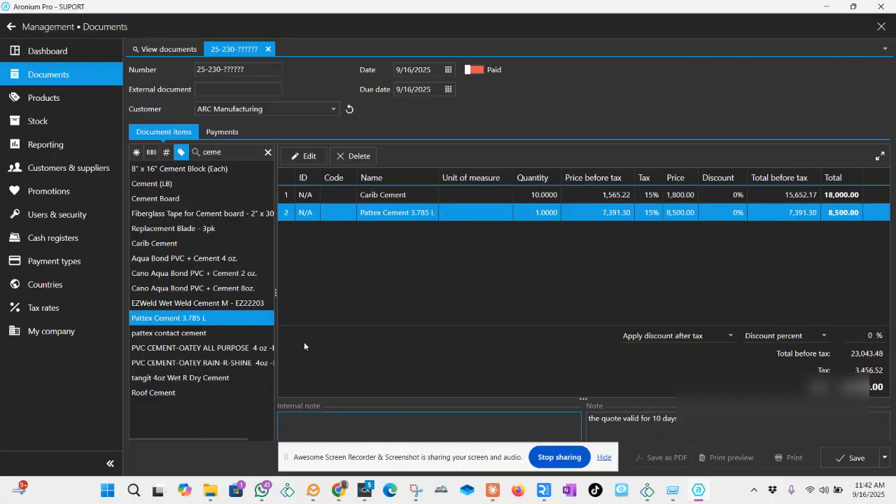
Add Aqua Bond PVC + Cement 4 oz. to the document items with a quantity of 2.
click(228, 263)
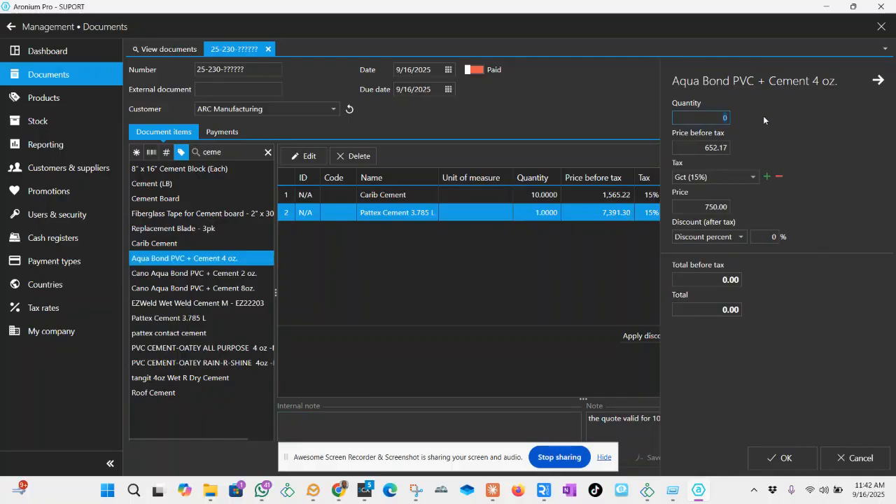
text(2)
click(789, 343)
click(791, 455)
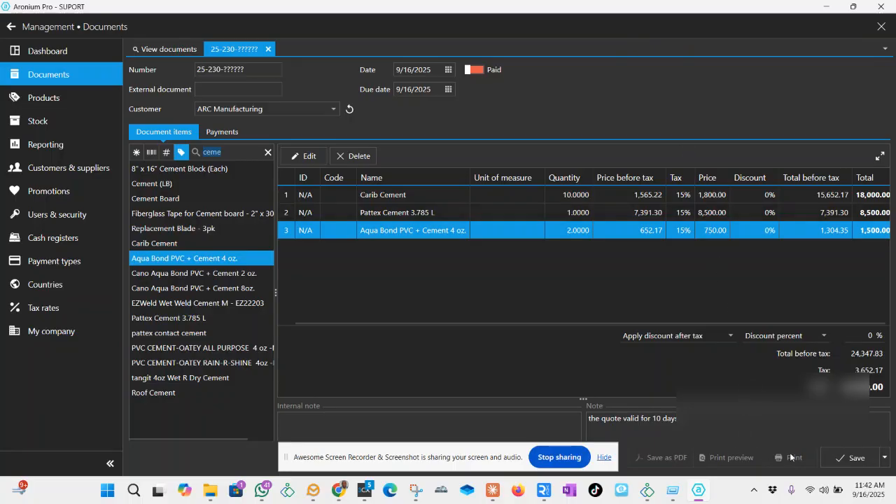
Save the proforma document and export it as a PDF named "arc manf quote" in the Documents folder.
click(873, 458)
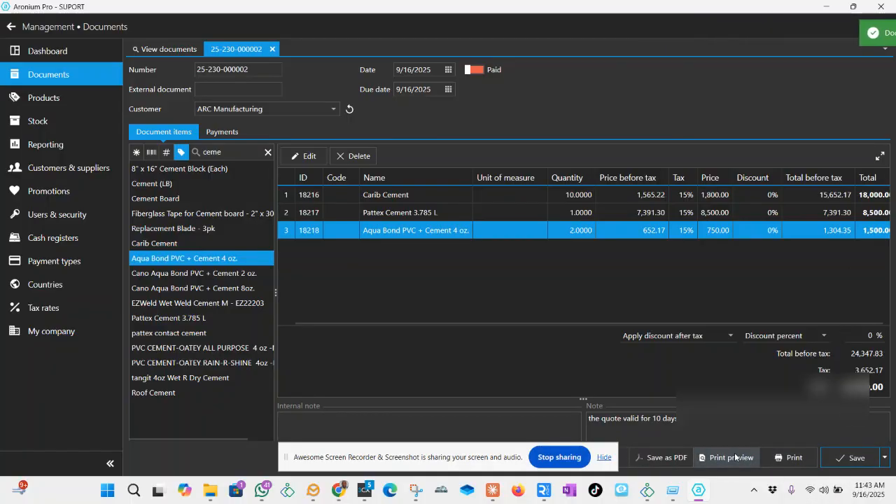
click(681, 462)
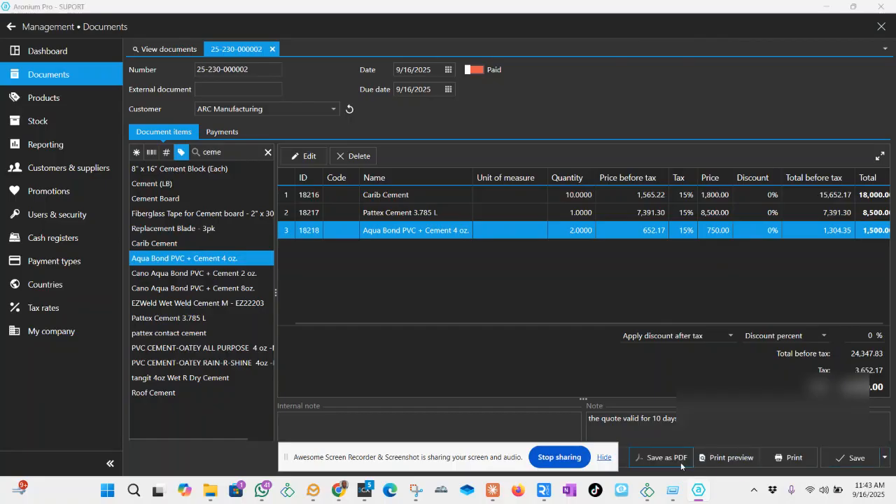
text(a)
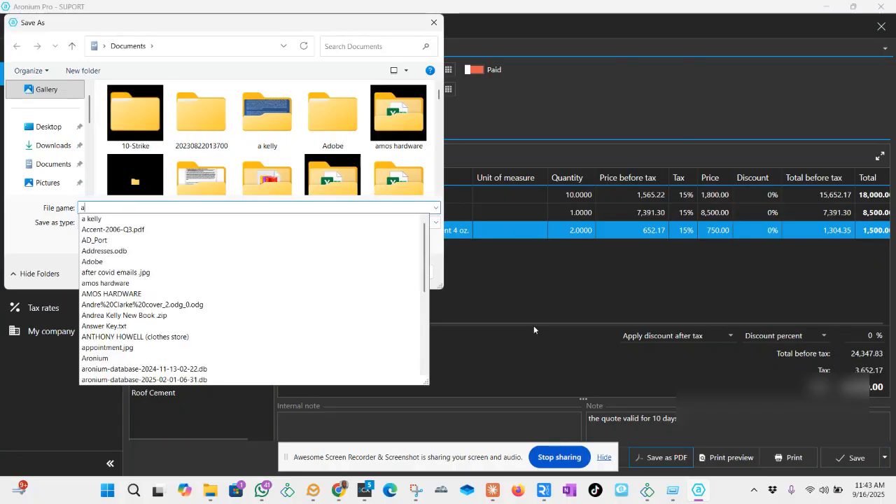
text(rc)
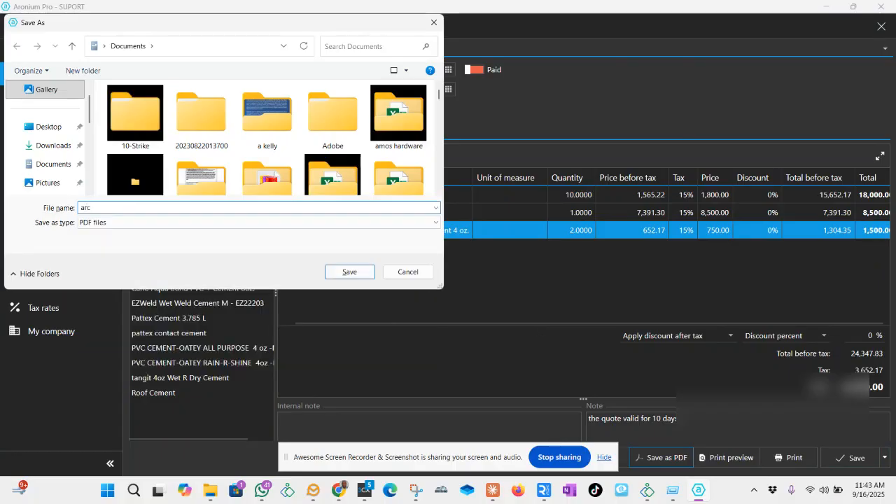
text( manf quote)
click(349, 271)
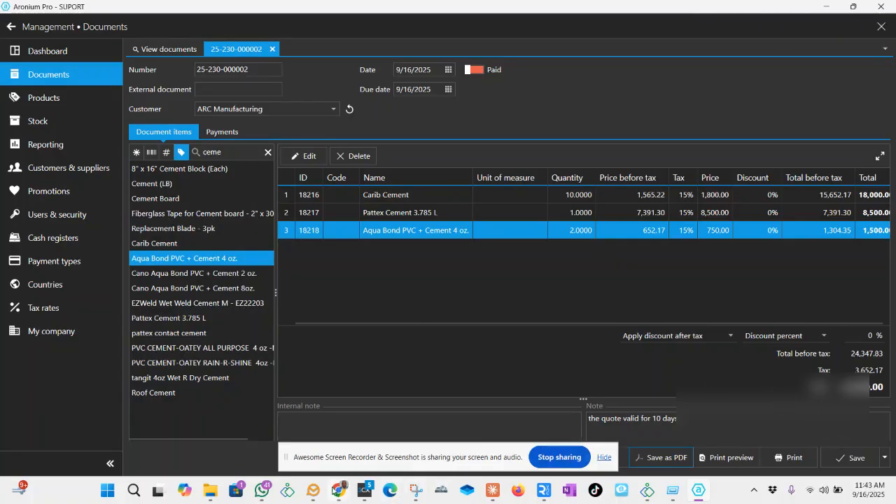
mouse_move(337, 490)
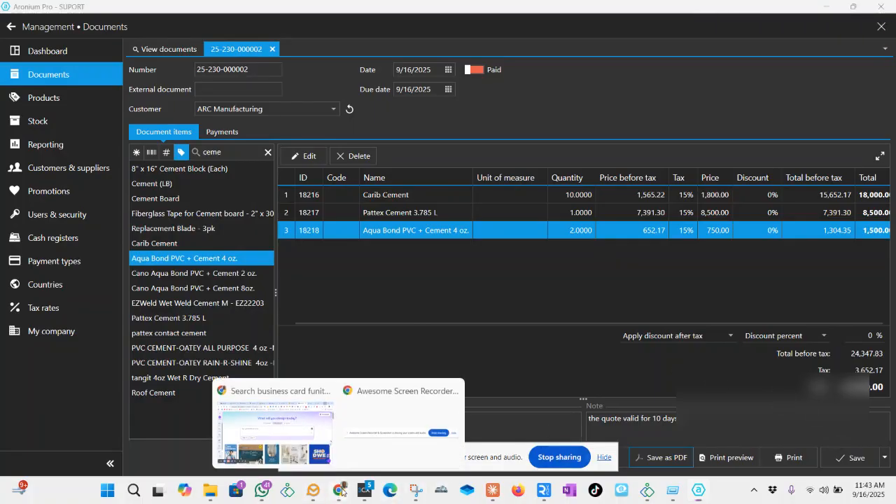
click(322, 397)
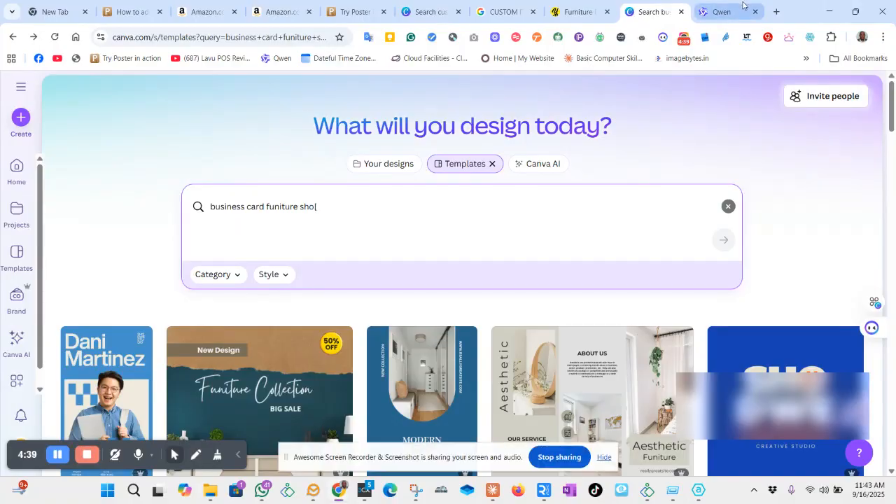
click(743, 7)
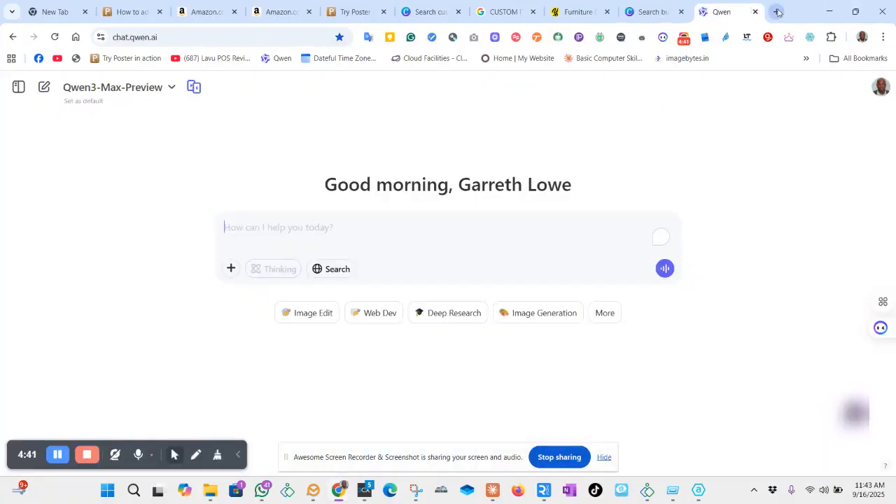
click(776, 11)
click(828, 13)
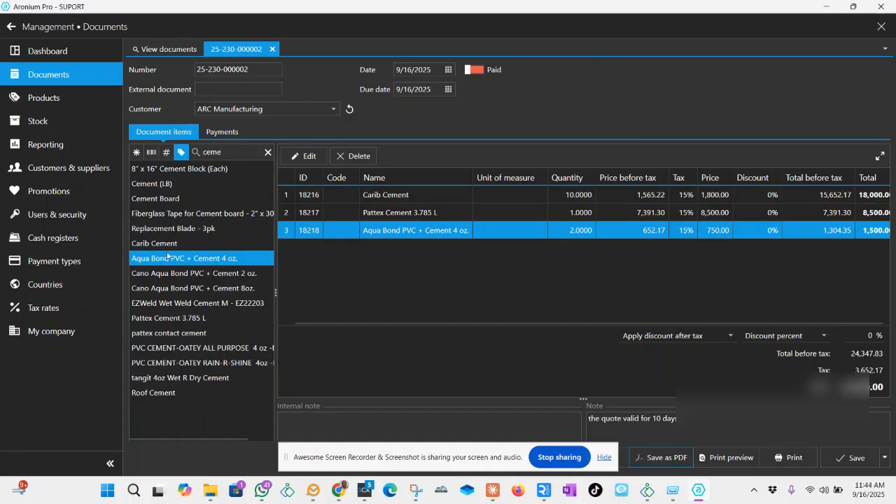
Close the saved proforma, return to the sales screen and reopen the documents list in Management.
click(272, 50)
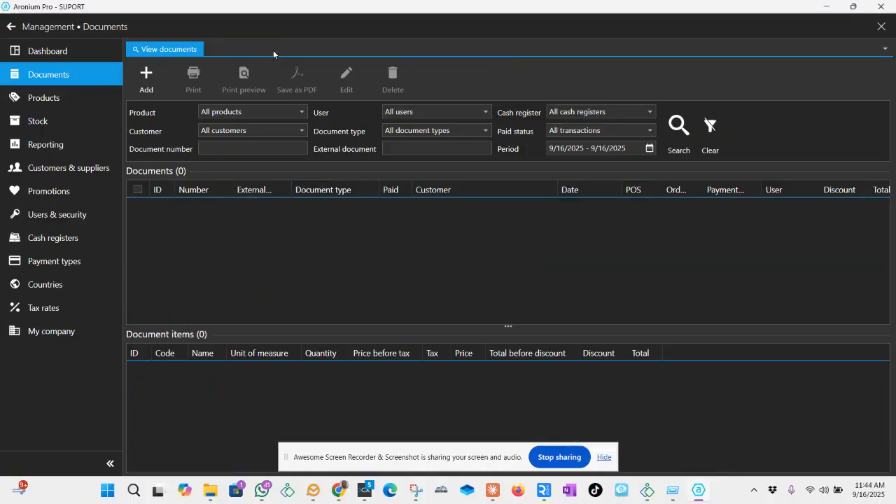
click(10, 27)
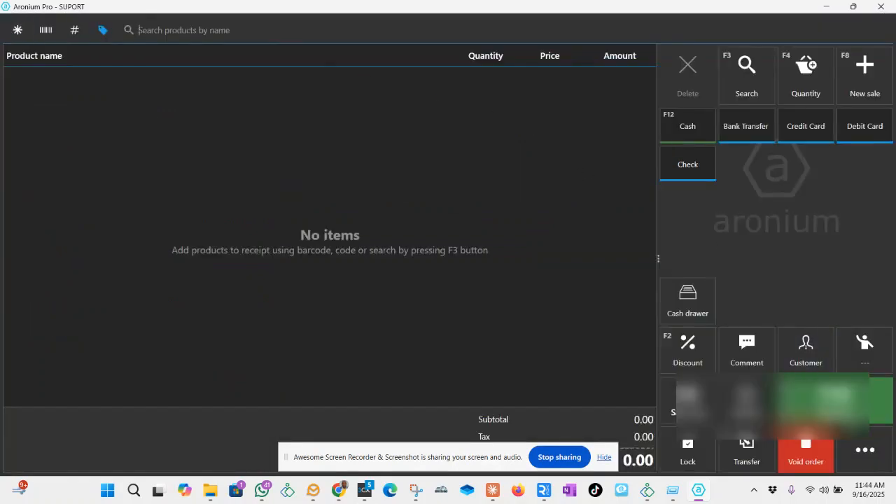
click(864, 456)
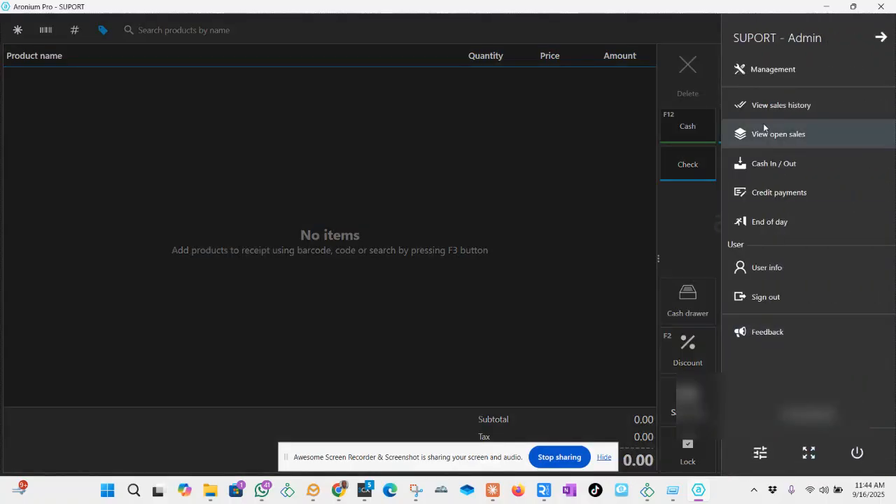
click(764, 70)
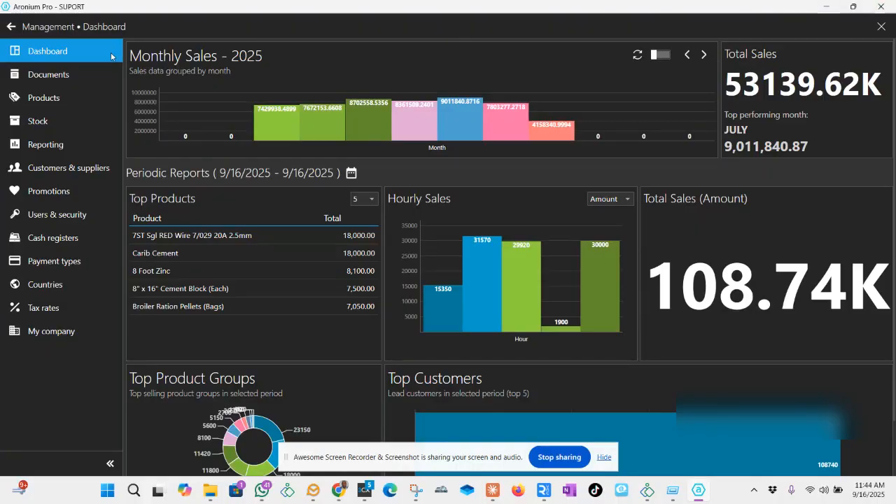
click(75, 77)
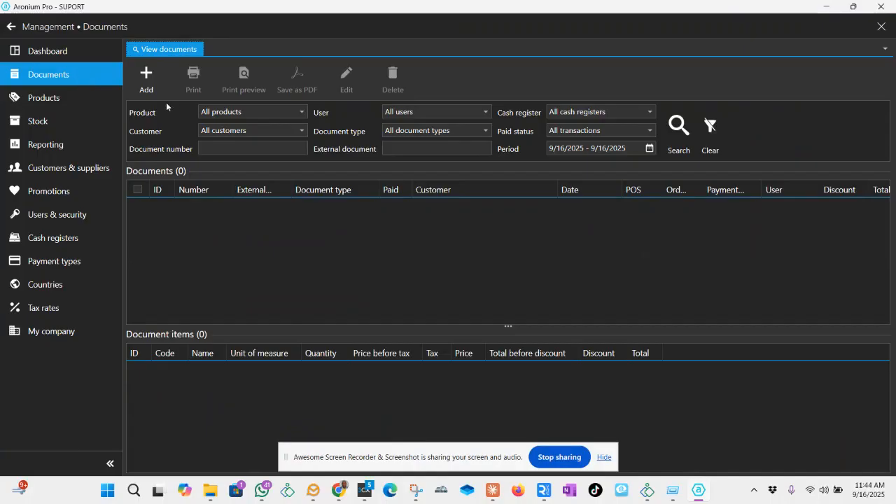
Search the documents for customer ARC Manufacturing with the period set to this month, 9/1/2025 - 9/16/2025.
click(236, 131)
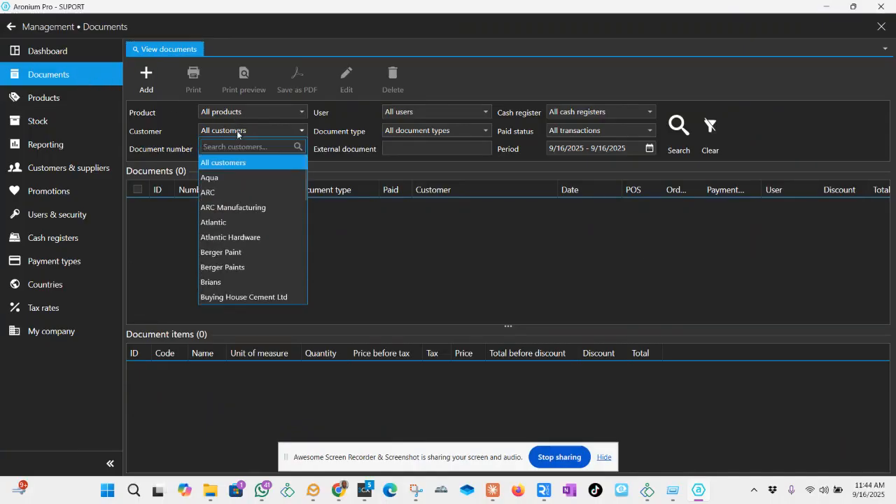
click(239, 207)
click(570, 147)
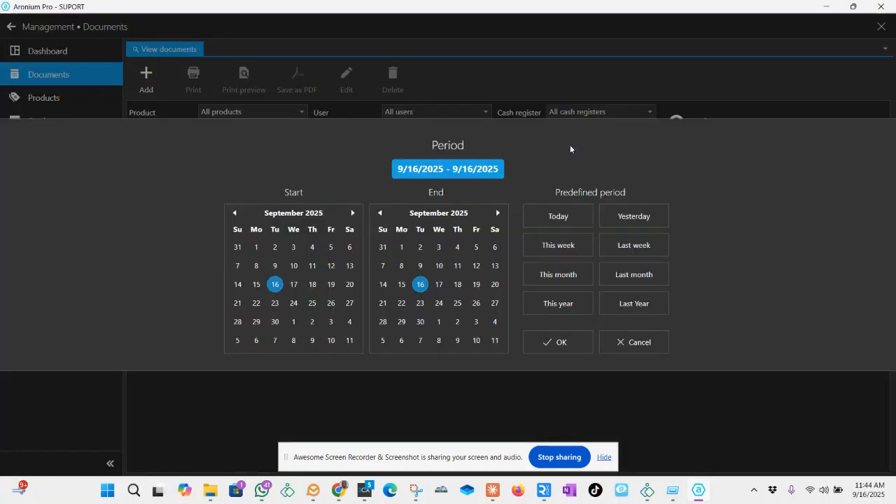
click(560, 274)
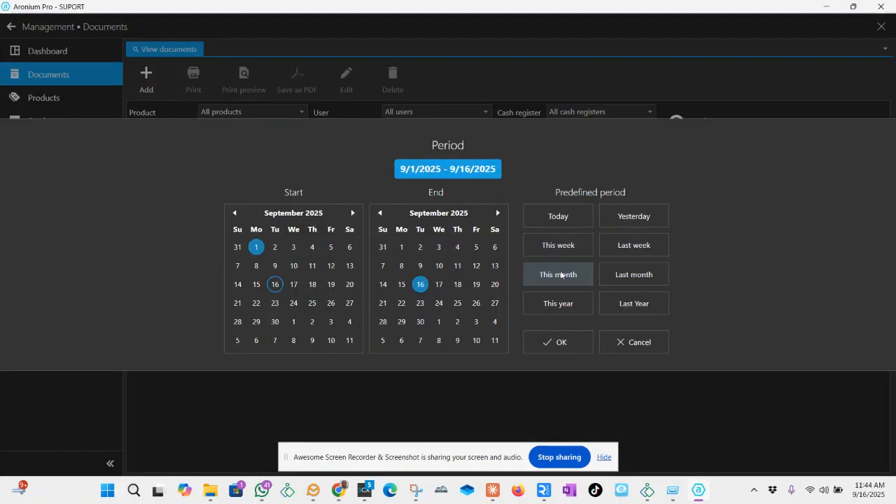
click(560, 342)
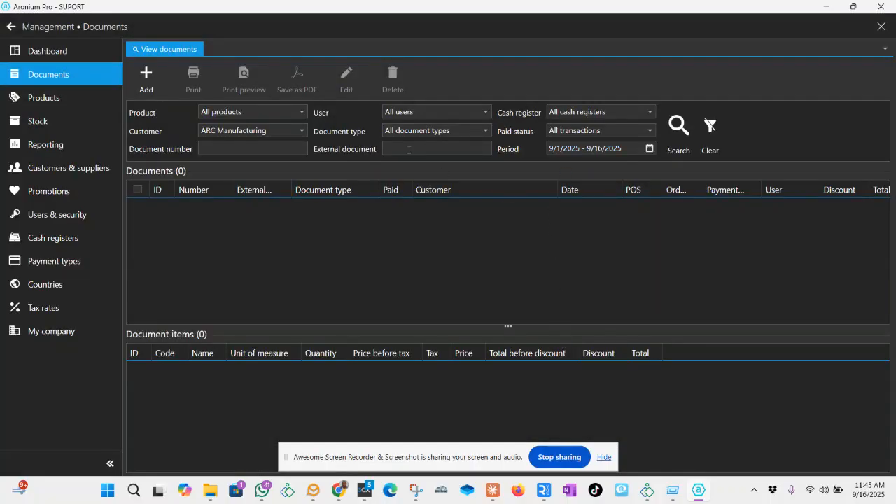
click(679, 126)
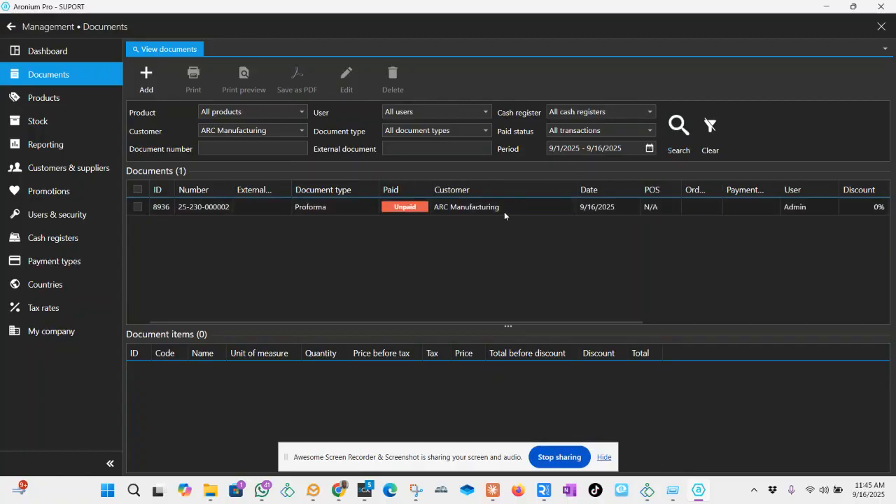
Clear the search filters and search the documents of all customers for 9/16/2025.
click(705, 133)
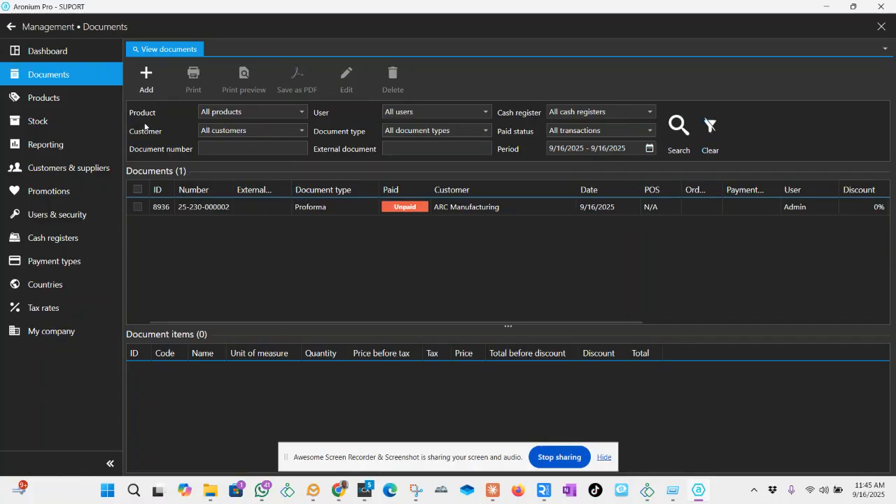
click(81, 57)
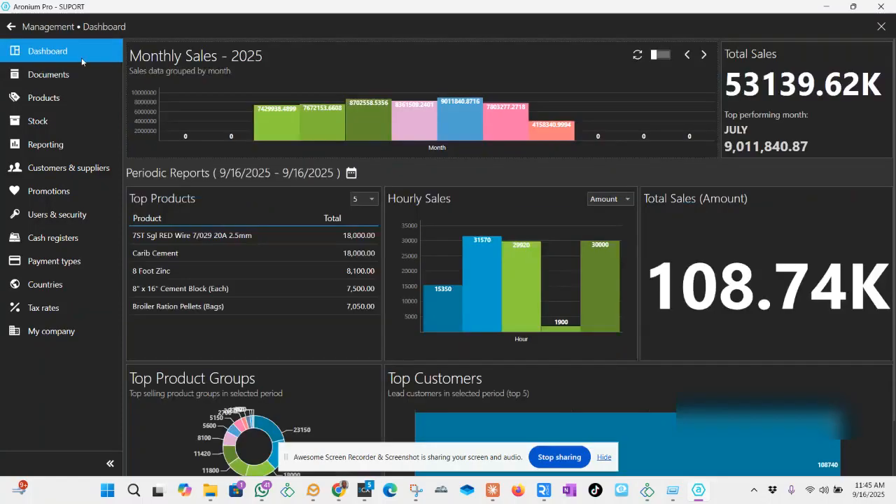
click(74, 70)
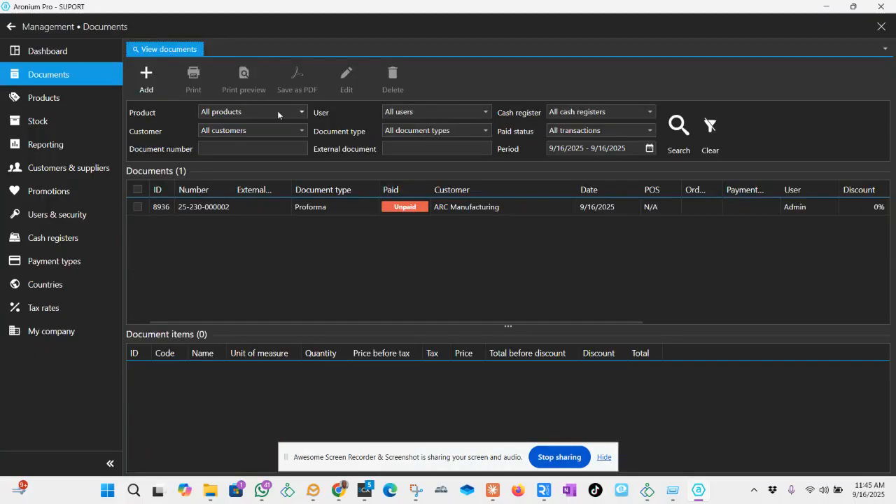
click(262, 130)
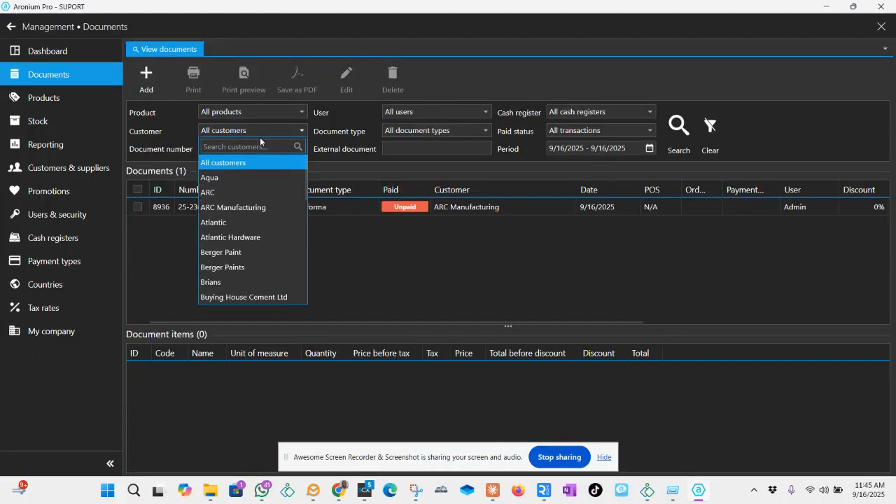
click(251, 164)
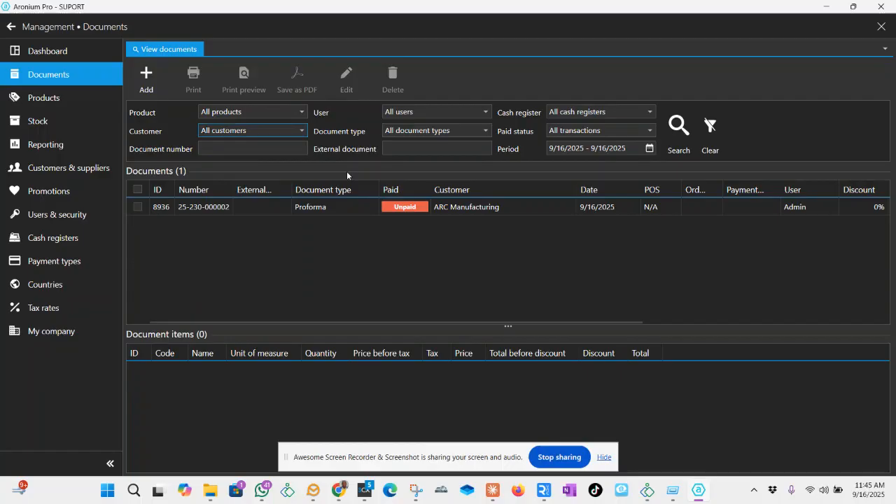
click(690, 134)
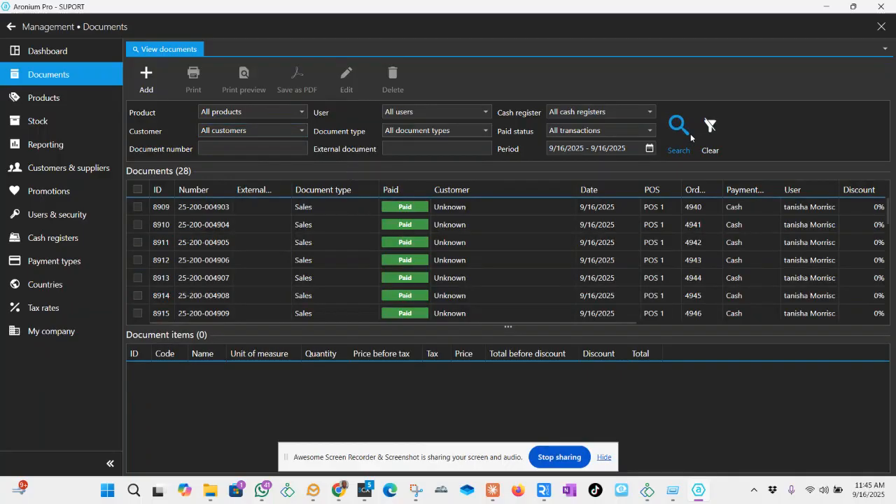
Filter the documents by type 230 - Proforma and open the ARC Manufacturing quote for editing.
click(427, 133)
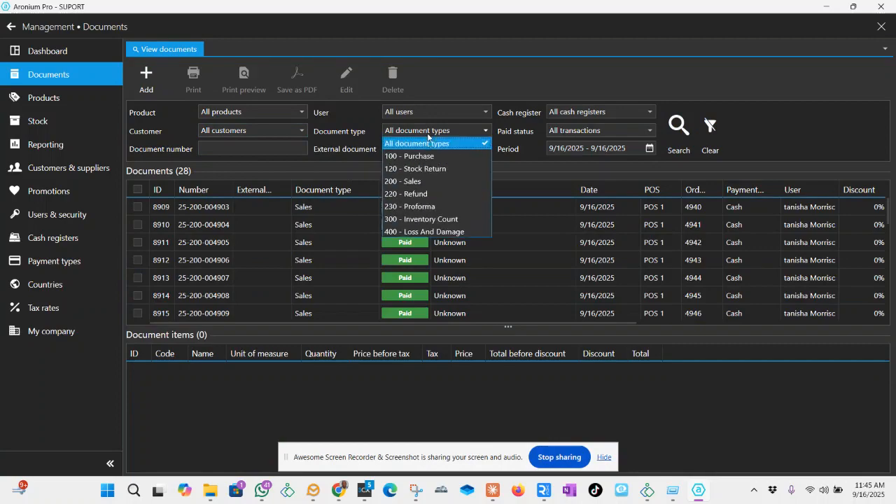
click(443, 206)
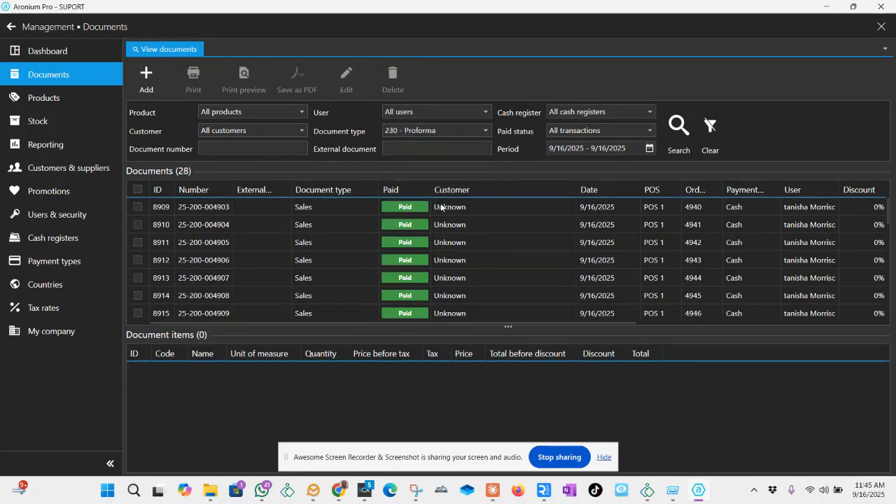
click(686, 143)
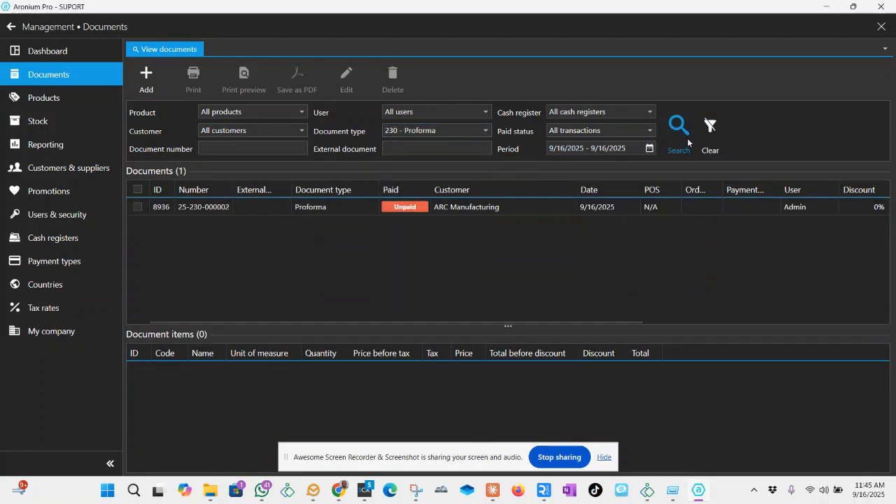
click(450, 207)
double_click(449, 205)
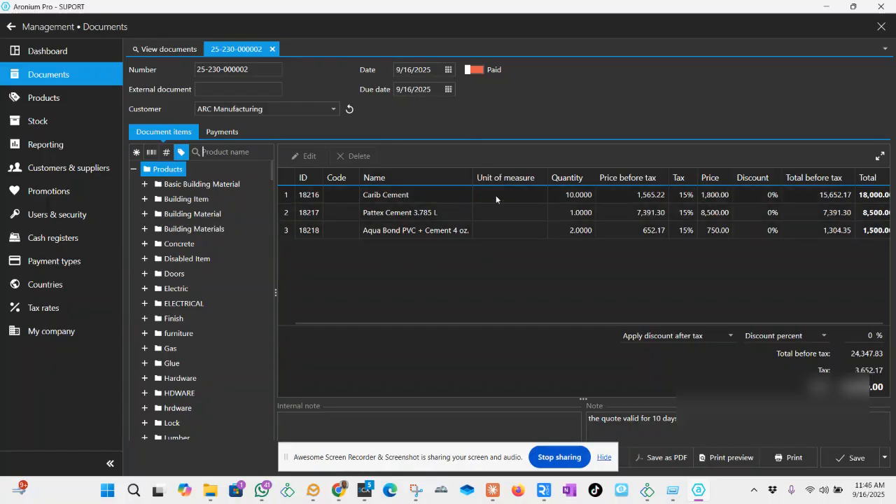
Set the Carib Cement quantity to 11, save the proforma and dismiss the e-mail notification.
double_click(560, 198)
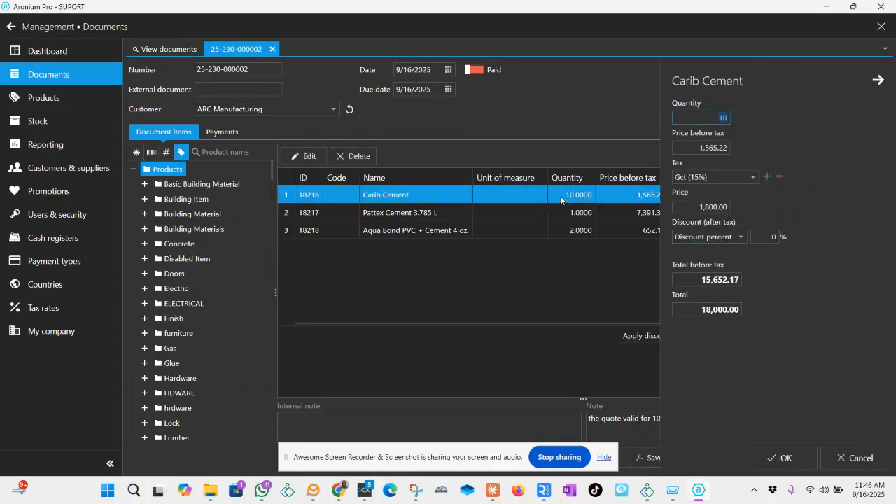
text(1)
click(796, 141)
click(782, 465)
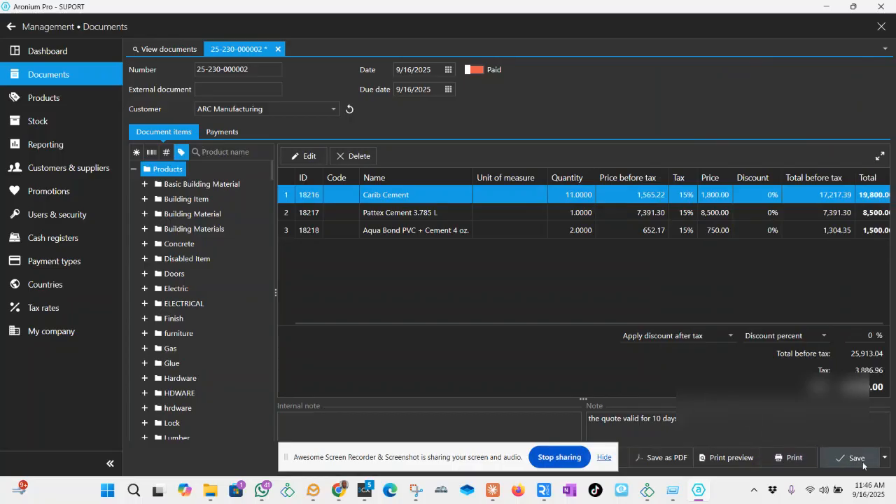
click(843, 451)
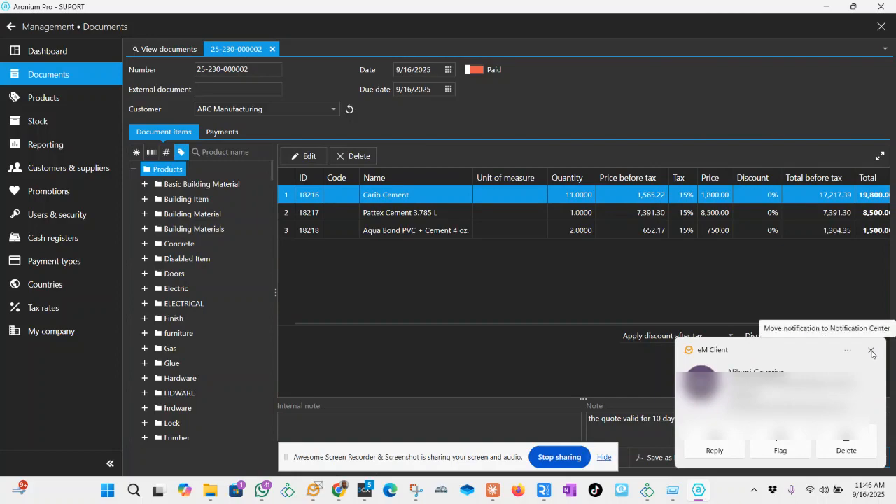
click(871, 352)
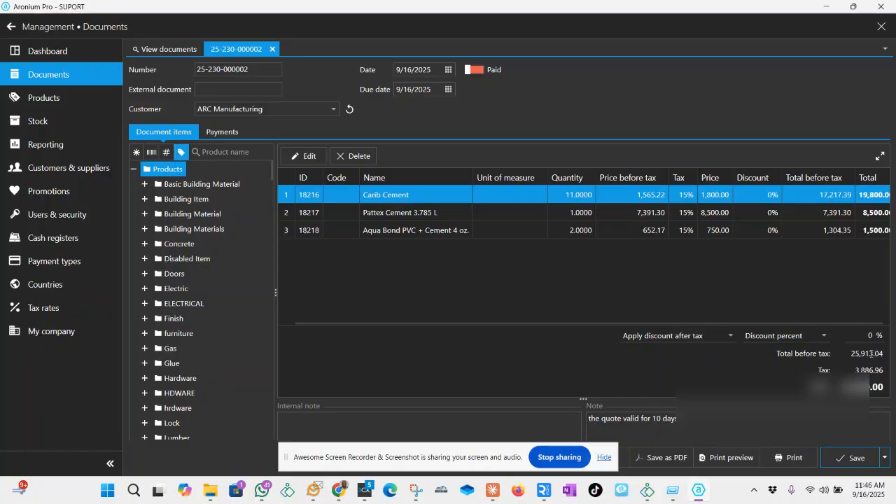
click(855, 457)
Close the edited ARC Manufacturing proforma, leaving its note as entered.
click(714, 420)
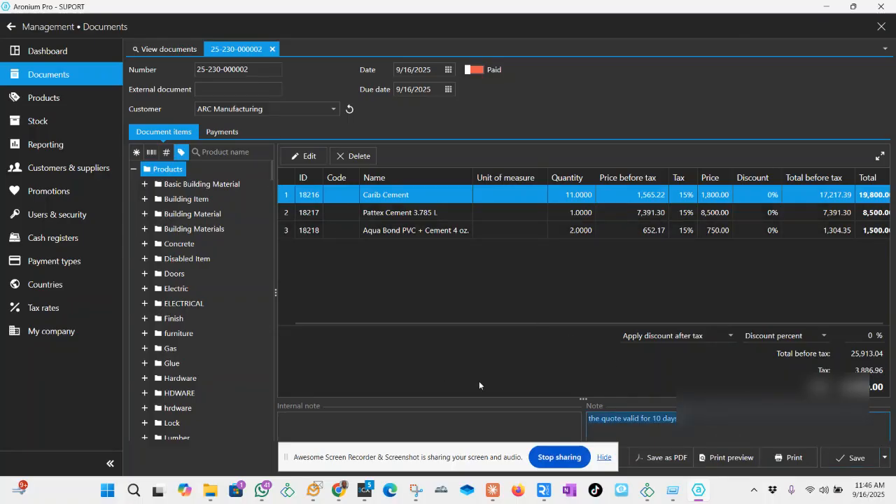
click(506, 454)
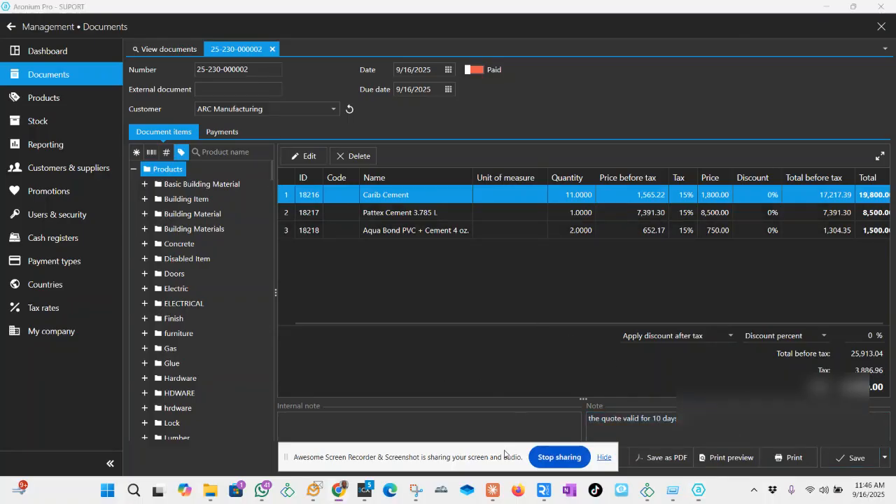
click(606, 461)
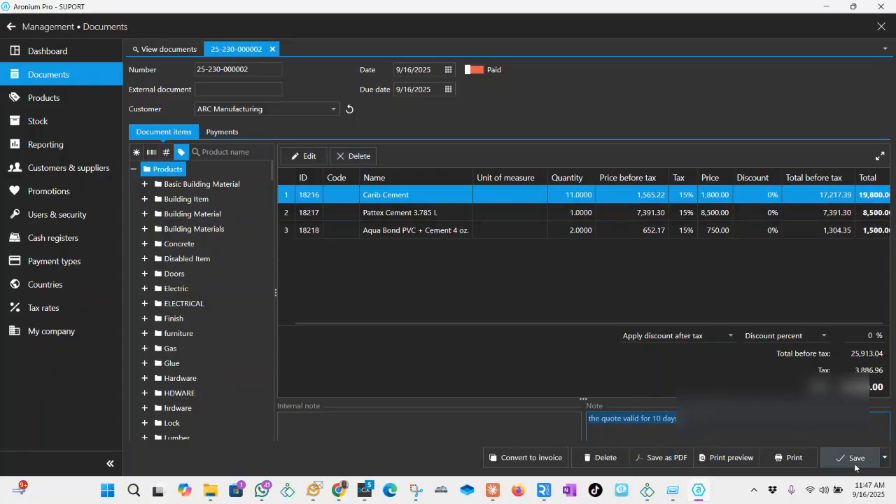
click(272, 49)
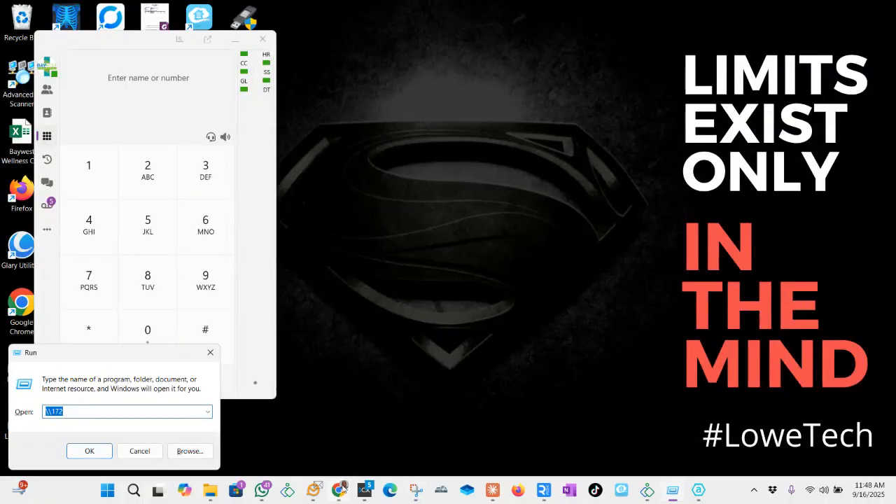
click(338, 490)
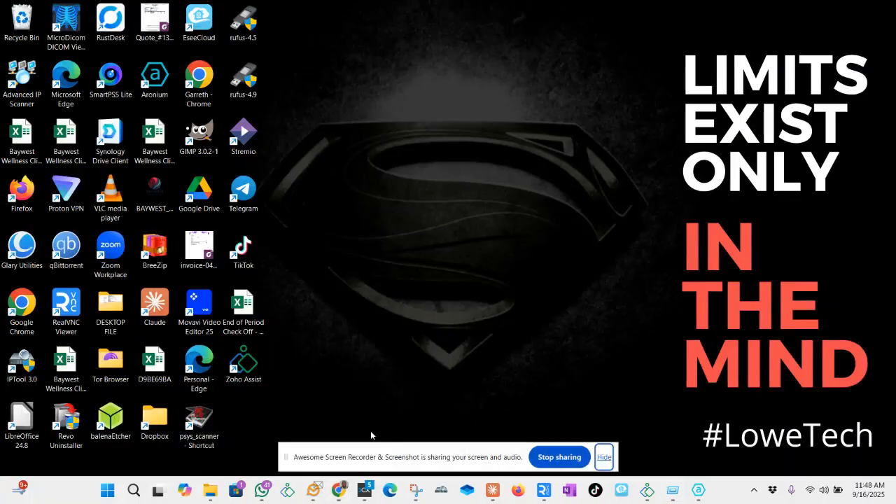
click(370, 431)
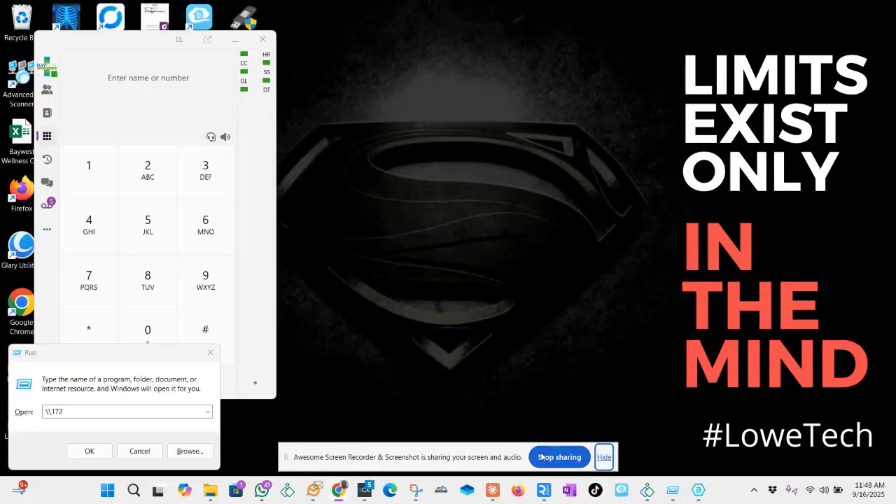